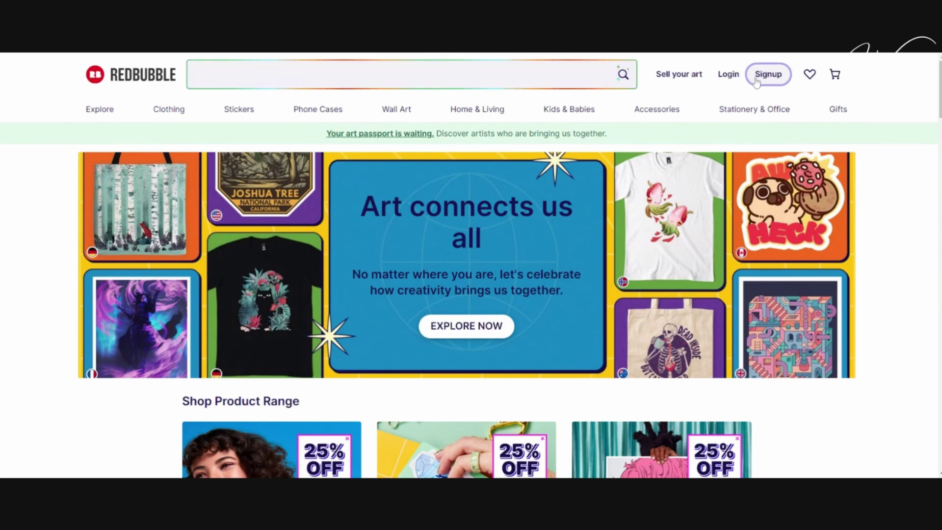
Step: Open Redbubble's signup page to join Redbubble
click(758, 79)
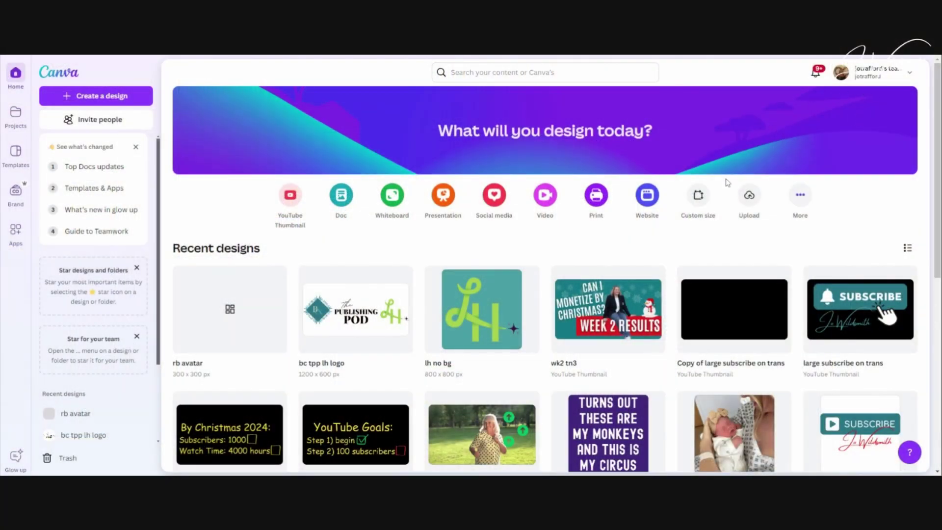
Step: Start a custom-size design of 300 × 300 pixels
click(698, 196)
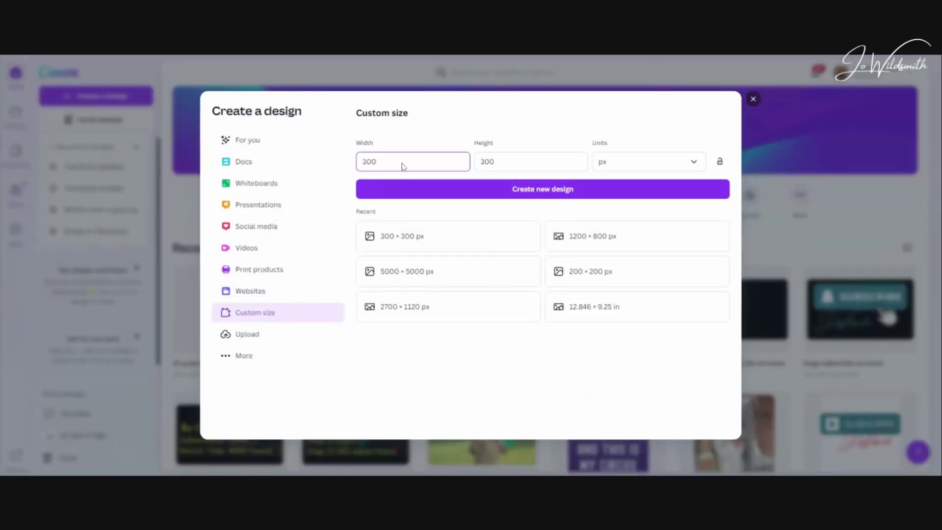
click(638, 166)
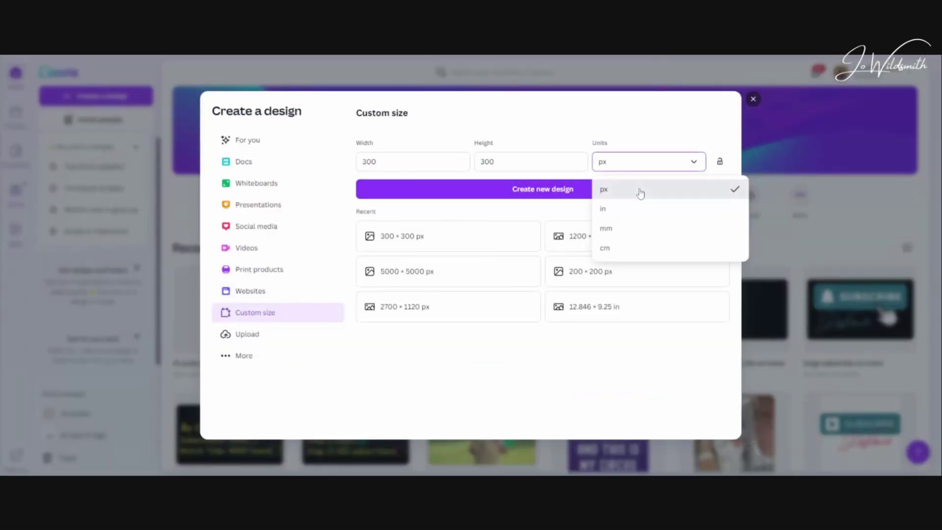
click(640, 194)
key(shift+Tab)
key(shift+Tab)
text(300)
key(Tab)
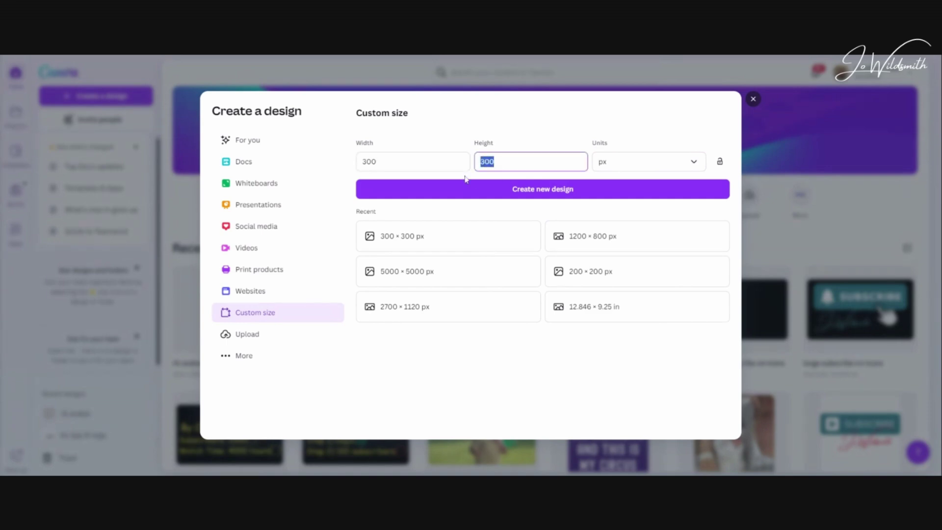
text(300)
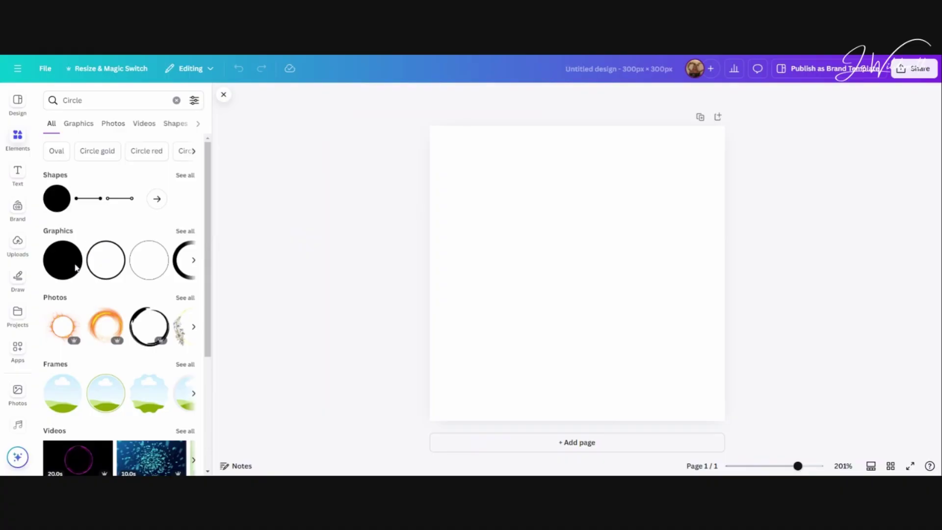
Step: Add a solid circle, fill it light blue and enlarge it to cover the page
click(74, 267)
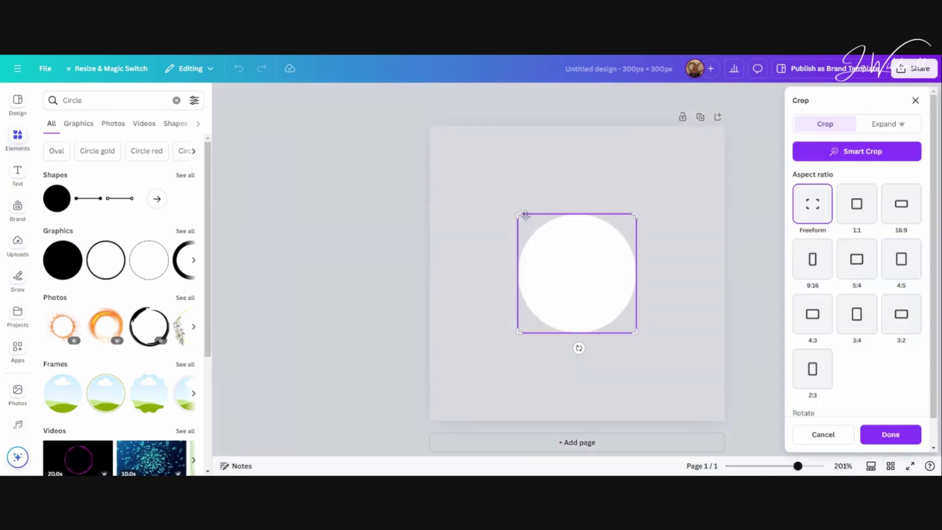
click(606, 187)
drag(518, 214, 380, 172)
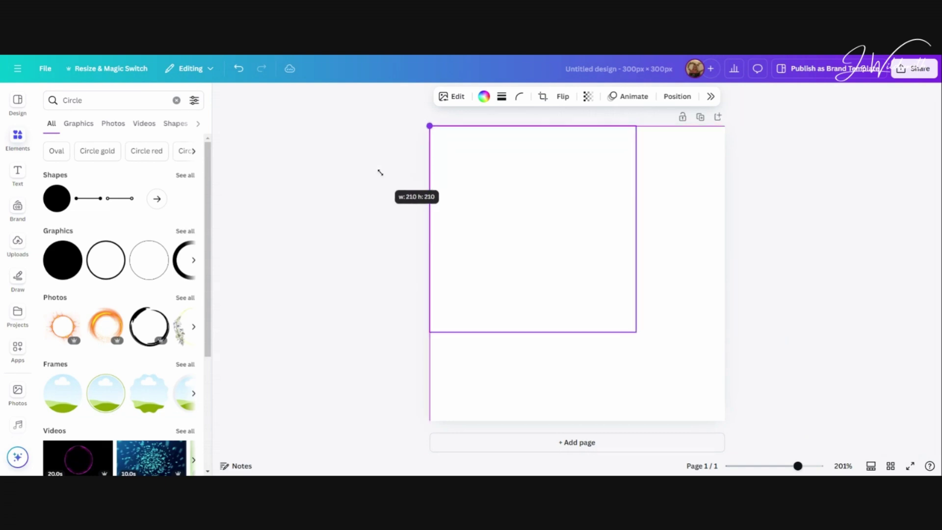
click(483, 96)
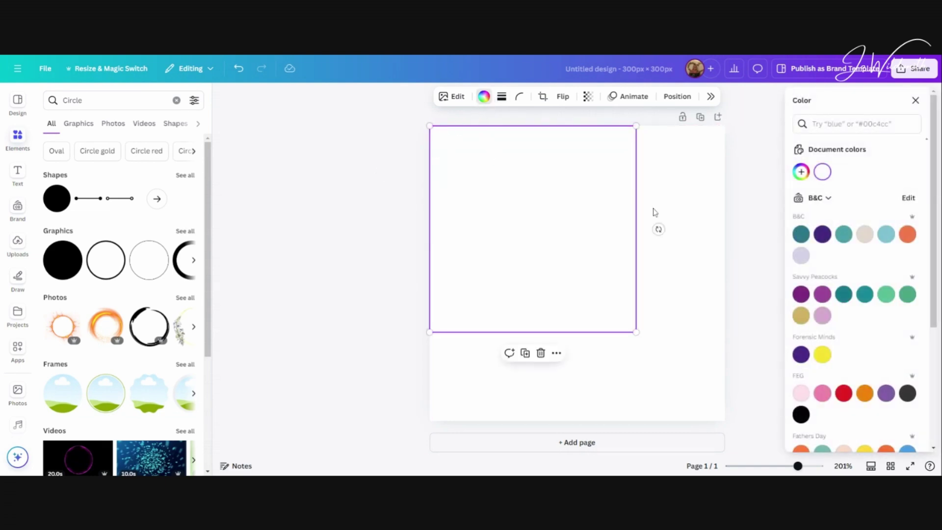
click(886, 234)
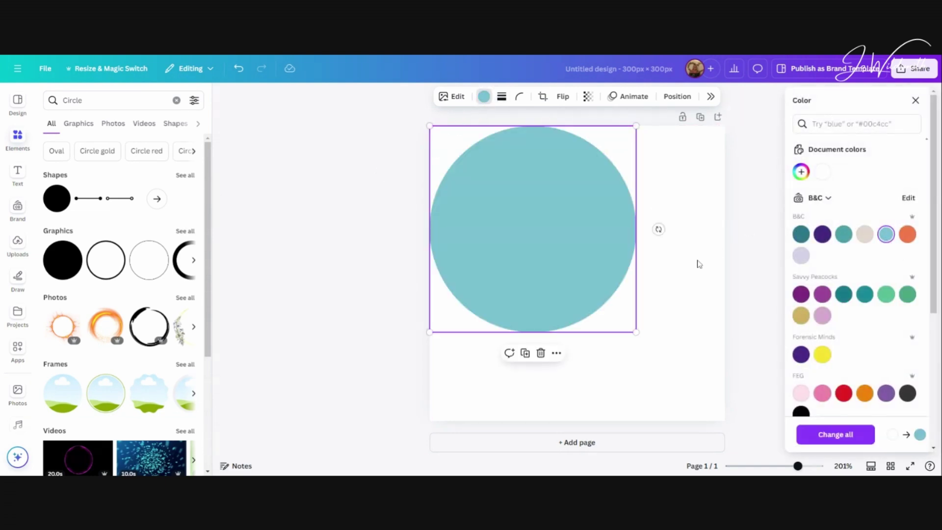
drag(637, 331, 721, 414)
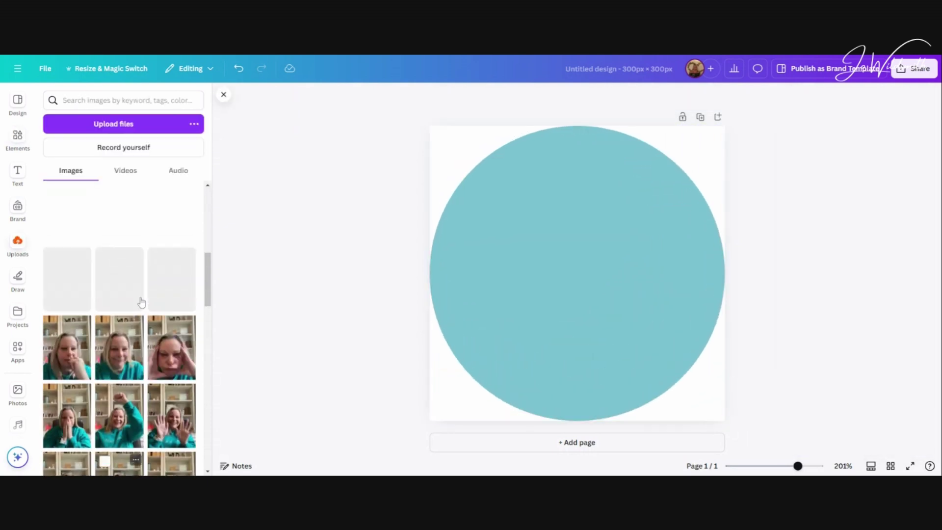
scroll(116, 329, up, 2)
scroll(116, 329, up, 5)
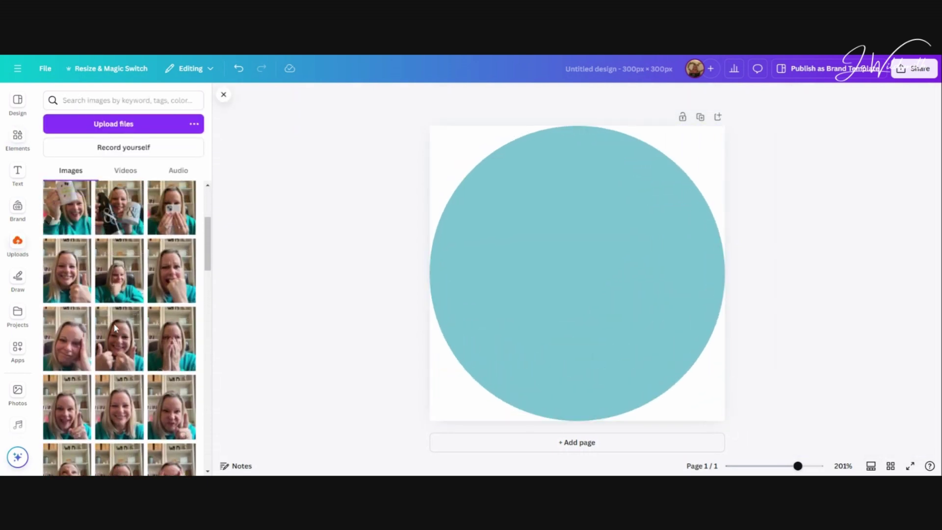
Step: Place the uploaded photo over the circle, enlarge it, remove its background and nudge it up
click(60, 270)
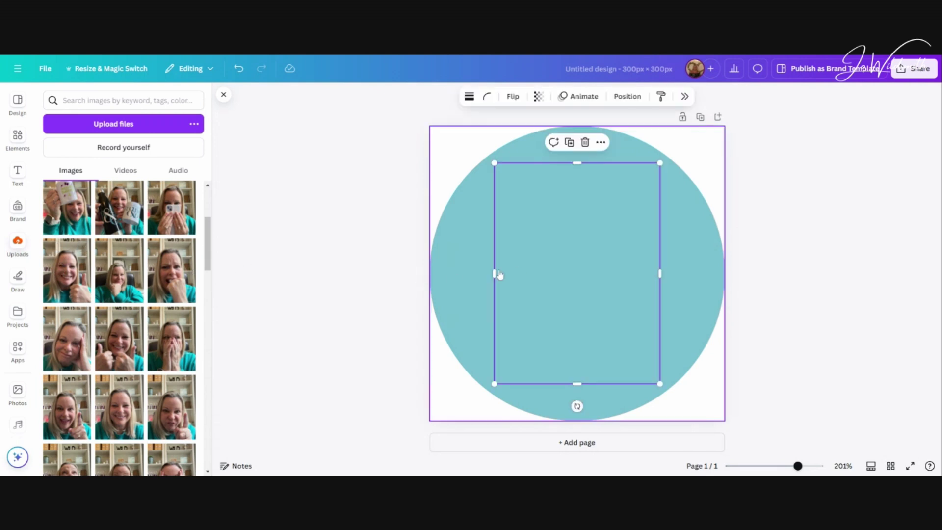
drag(493, 162, 605, 389)
click(455, 98)
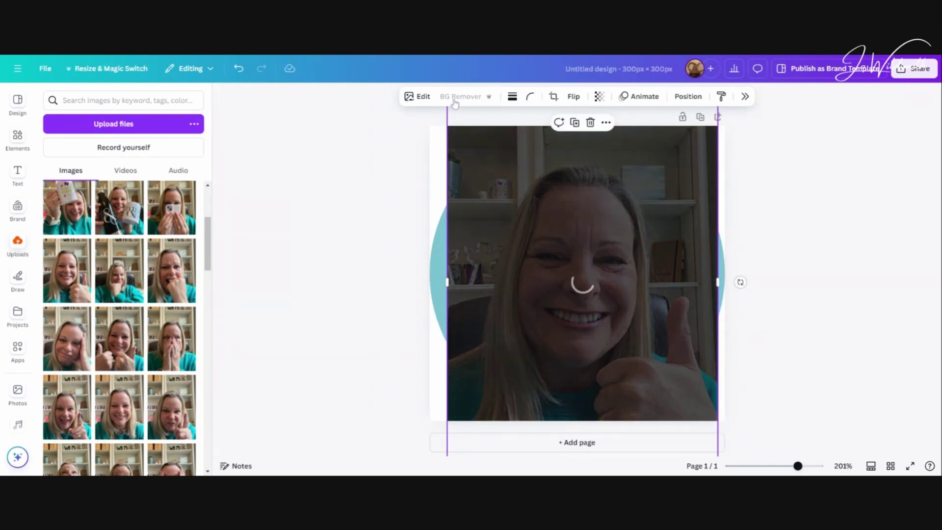
drag(594, 242, 580, 229)
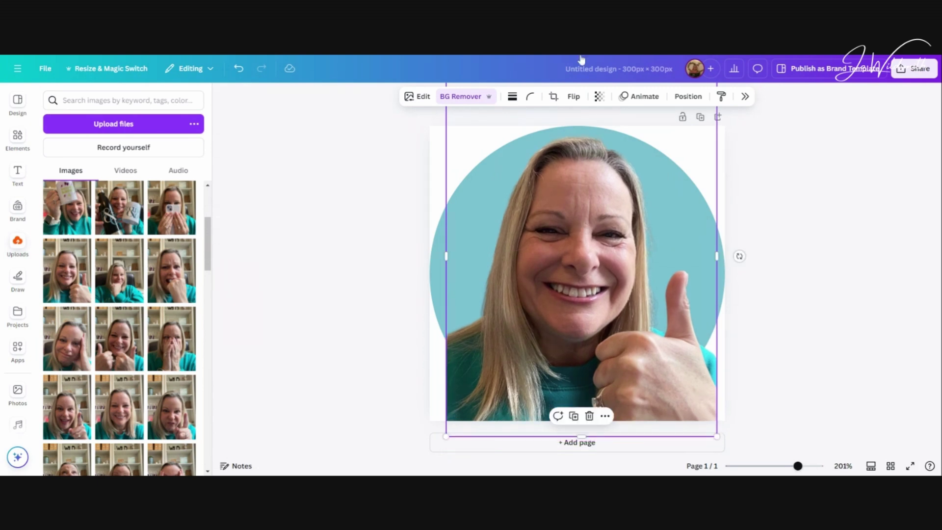
Step: Download the rb avatar design with JPG as the file type
click(914, 68)
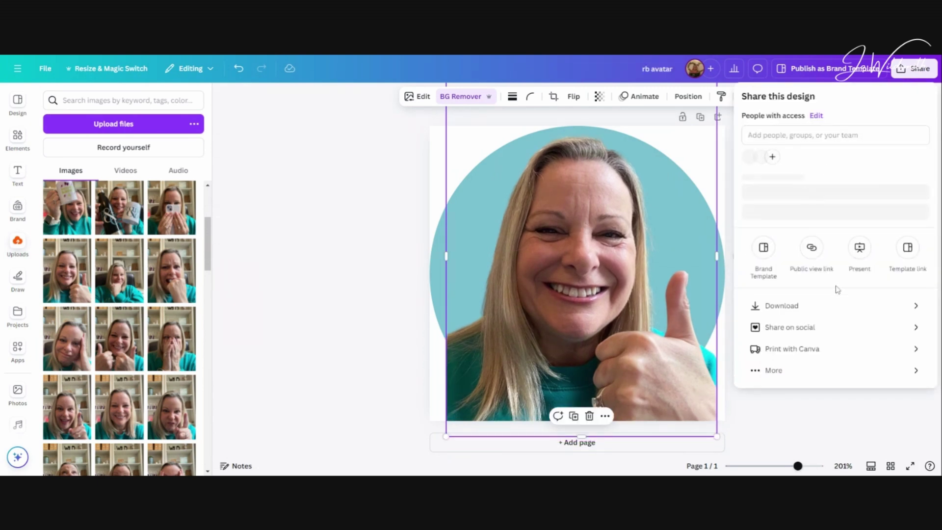
click(794, 308)
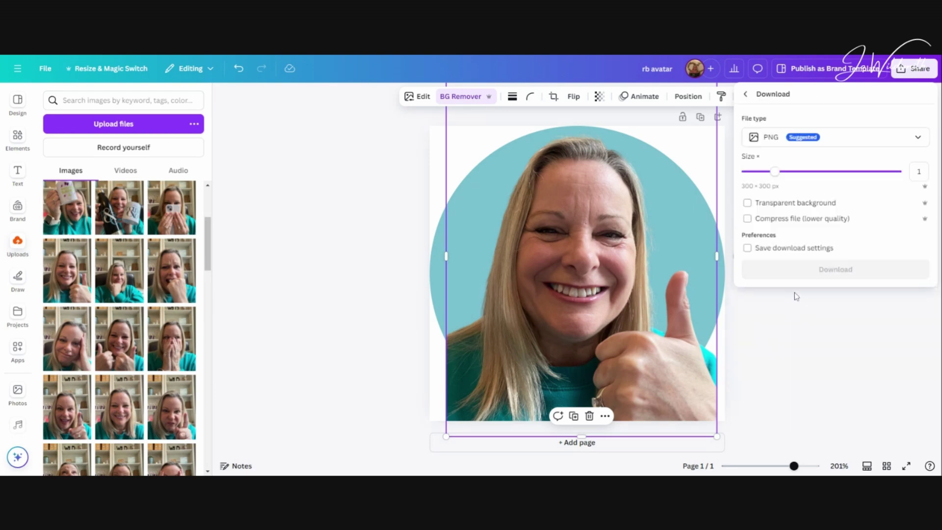
click(767, 143)
click(767, 142)
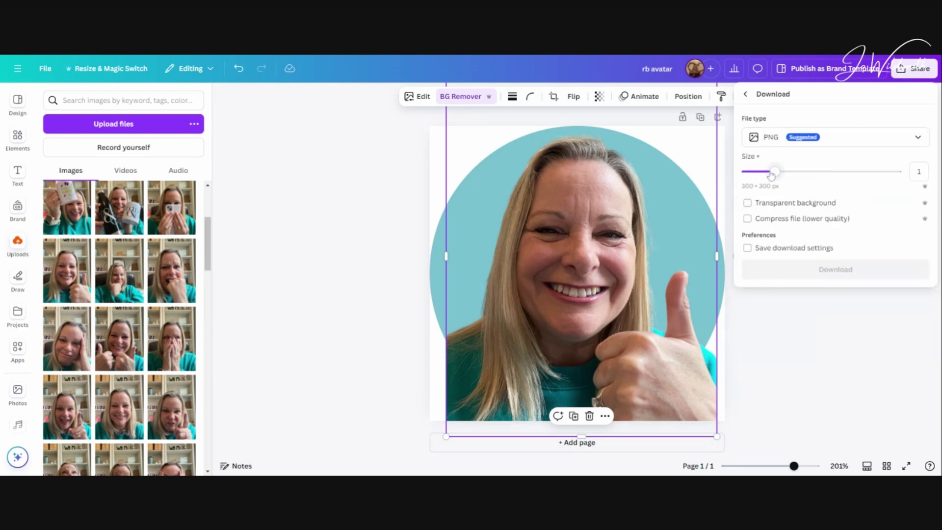
click(763, 144)
click(768, 164)
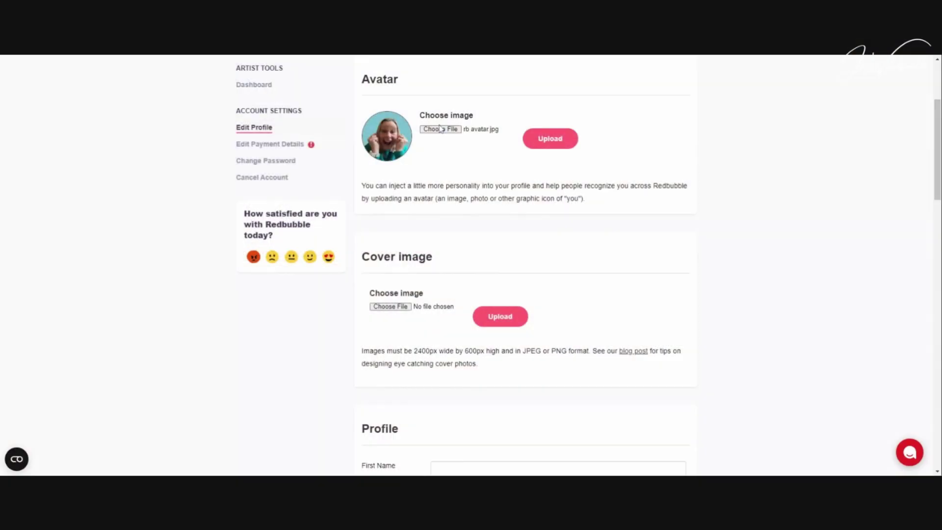
Step: Choose the downloaded rb avatar JPG as the Redbubble profile picture
click(434, 130)
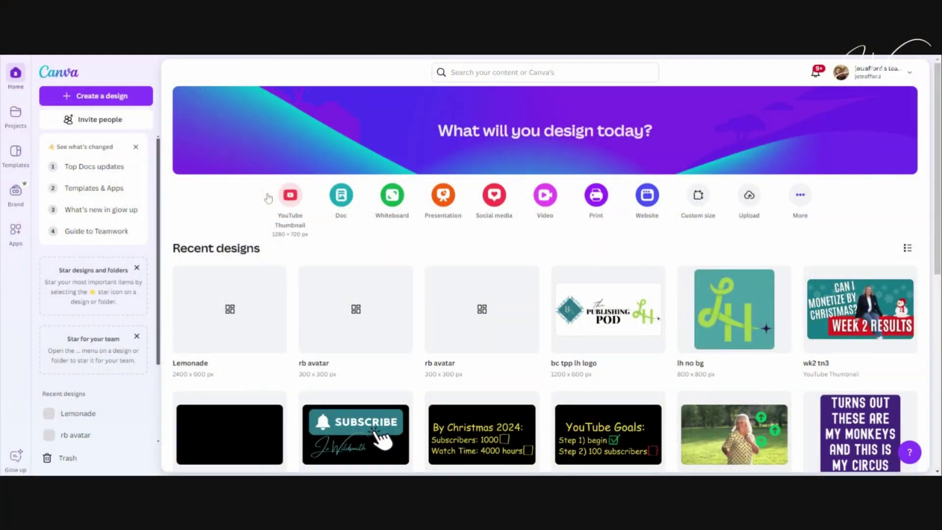
Step: Create a new banner design sized 2400 × 600 pixels
click(702, 203)
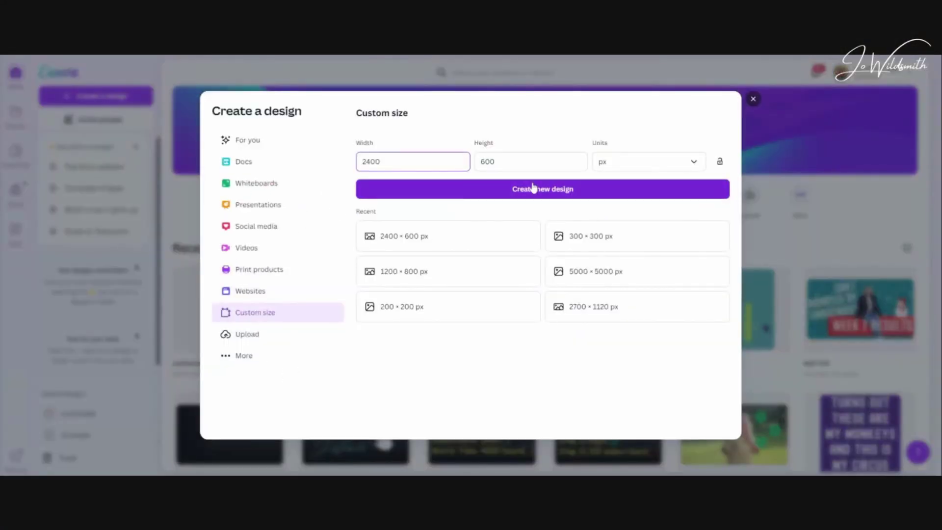
drag(380, 162, 353, 168)
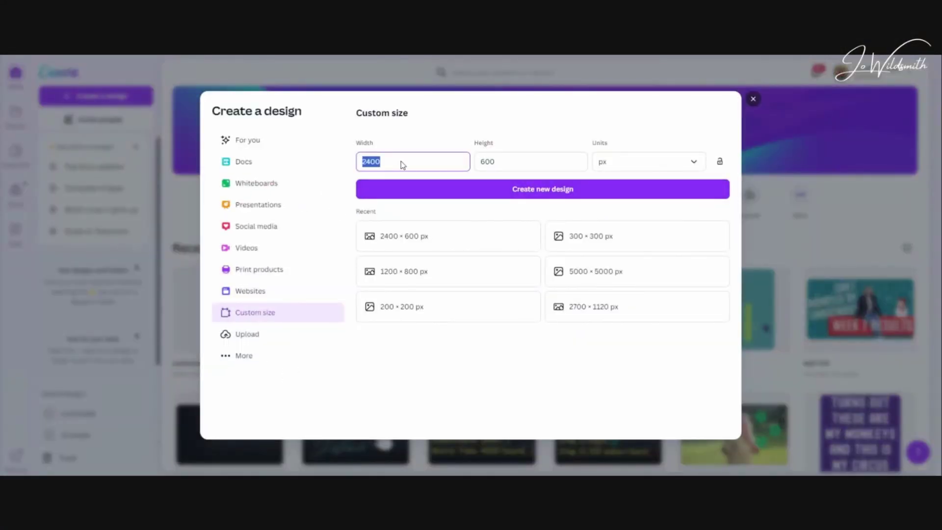
key(Tab)
click(489, 195)
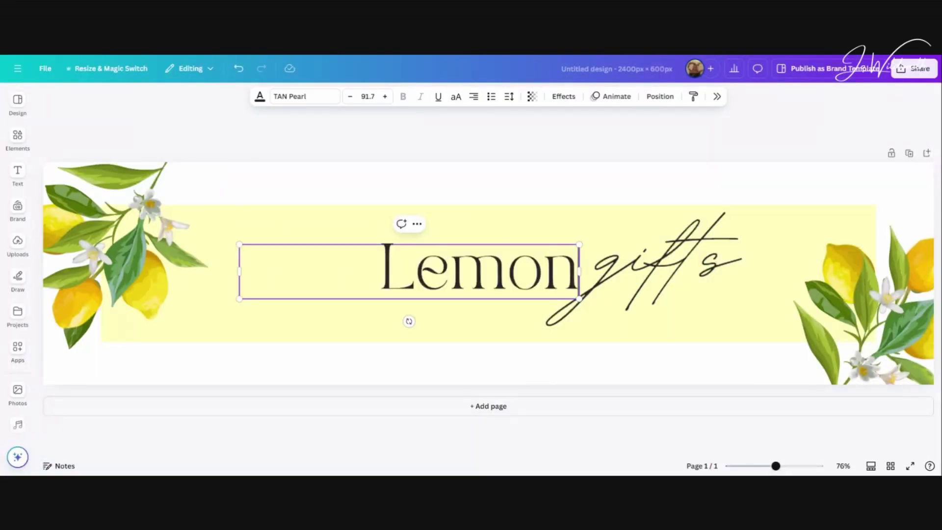
Step: Apply the lemonade template, change the script text to 'squash' and place it beside 'Lemonade'
text(ade)
click(677, 288)
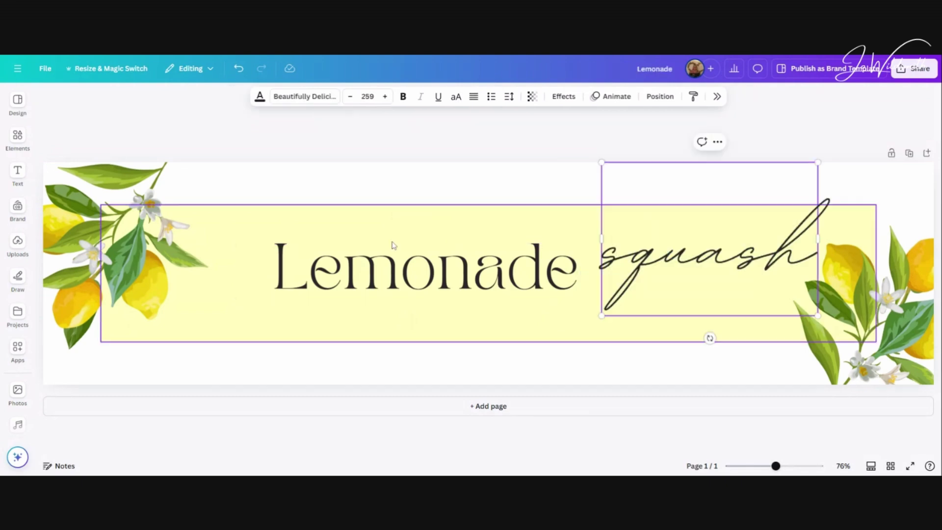
click(369, 278)
drag(369, 278, 332, 279)
click(622, 261)
drag(623, 261, 559, 283)
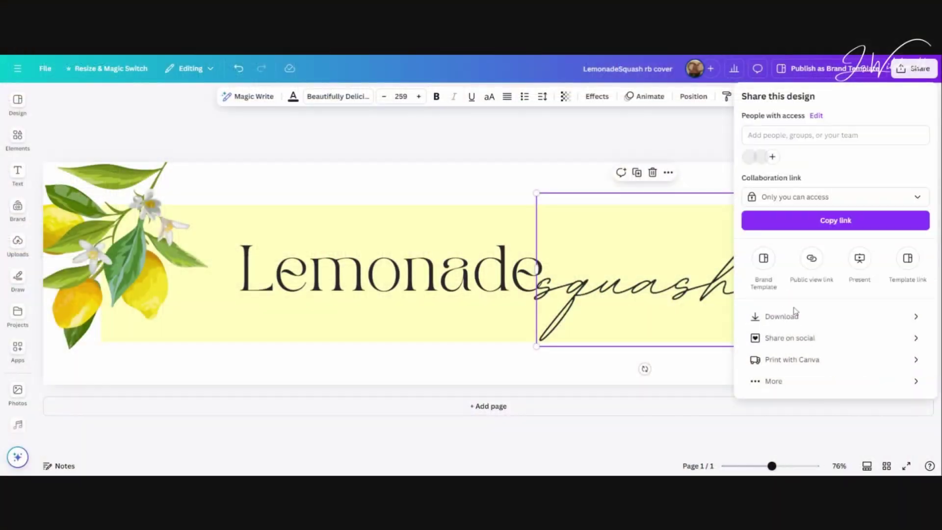
Step: Download the 2400 × 600 Lemonade squash banner as a JPG
click(793, 316)
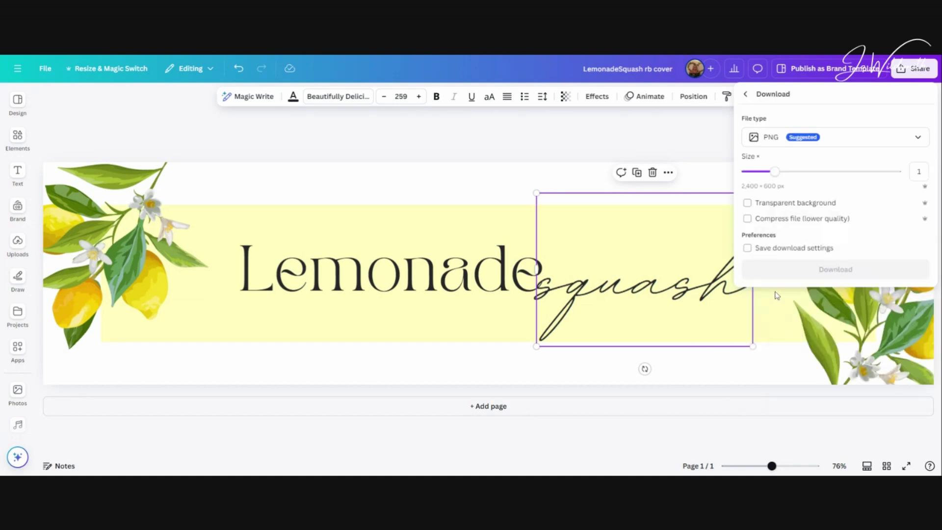
click(767, 145)
click(770, 166)
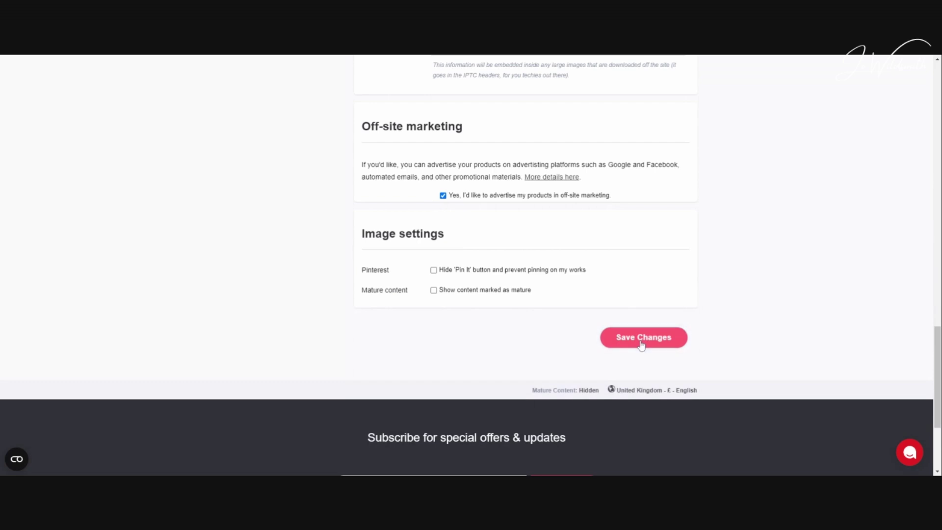
Step: Save the profile changes, then paste the YouTube channel address into the social links
click(640, 341)
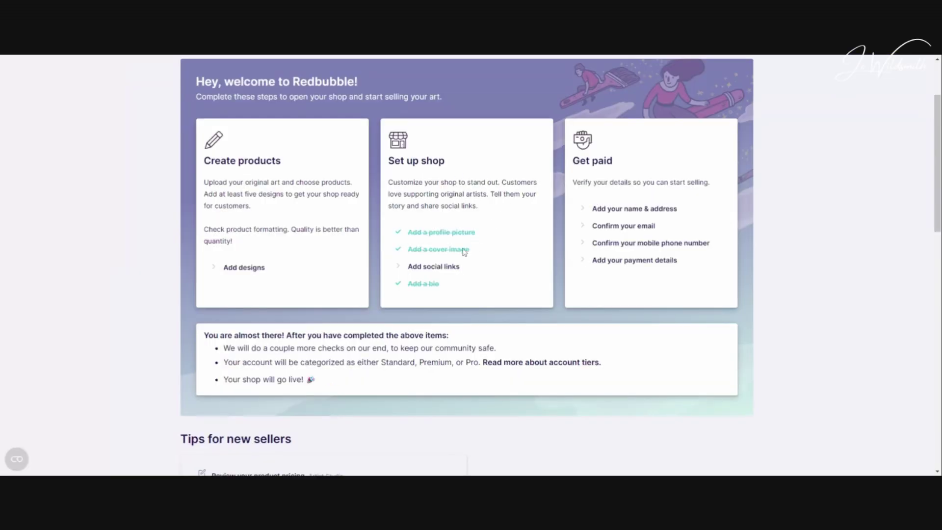
click(444, 271)
scroll(428, 236, down, 4)
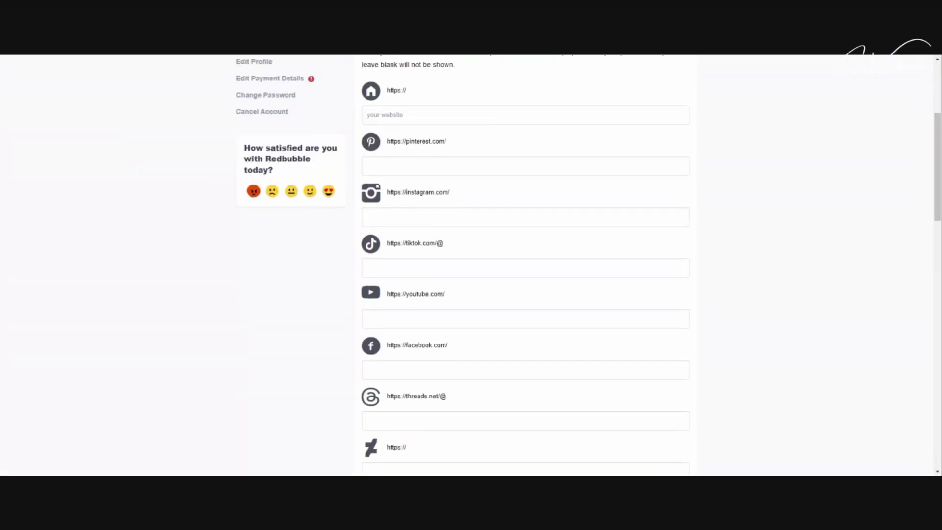
click(561, 310)
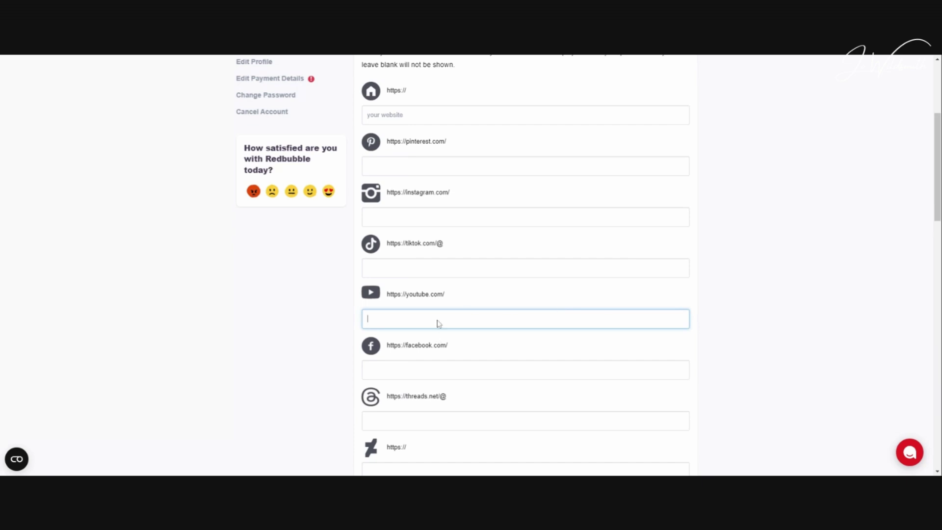
text(https://youtu.be/NDje_D9-Wfg?si=KPTaylrpB9Ox_XPJ?sub_confirmation=1)
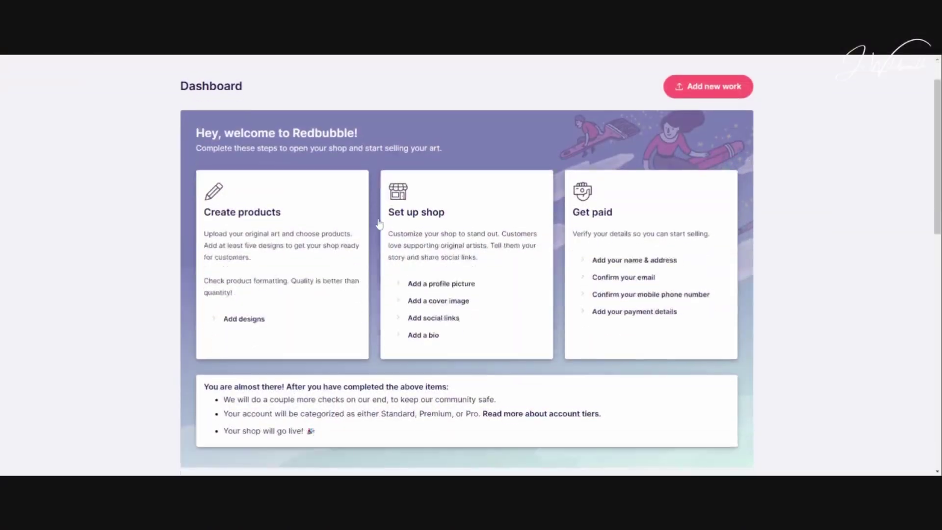
Step: Scroll the dashboard to check the profile picture, cover image, social links and bio steps
scroll(379, 224, down, 2)
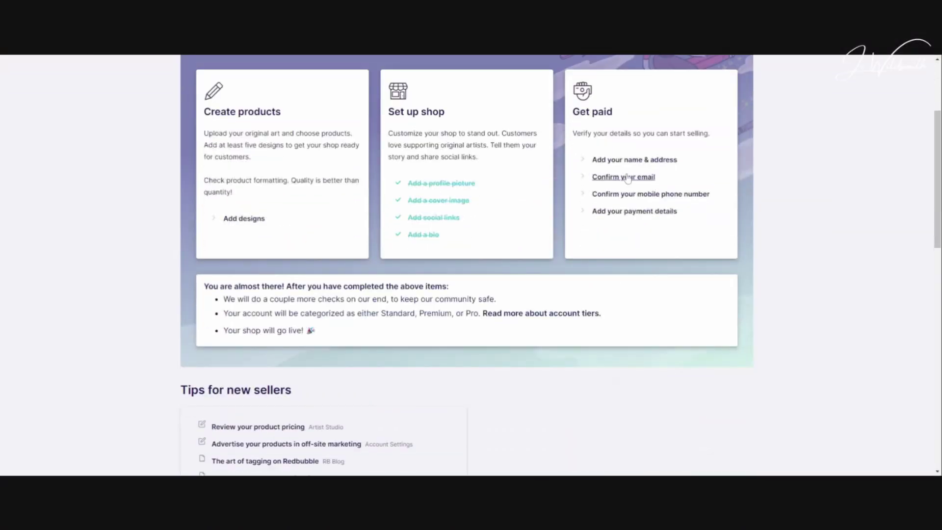